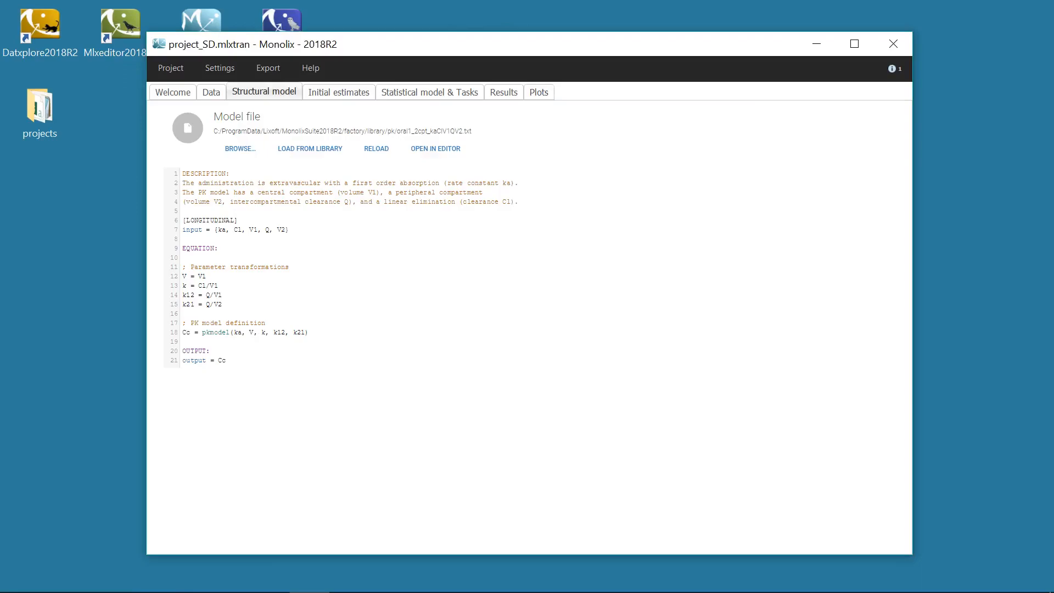
# Step: Compare the initial estimates with the SAEM results, and replace all initial values with the last estimates
pyautogui.click(351, 92)
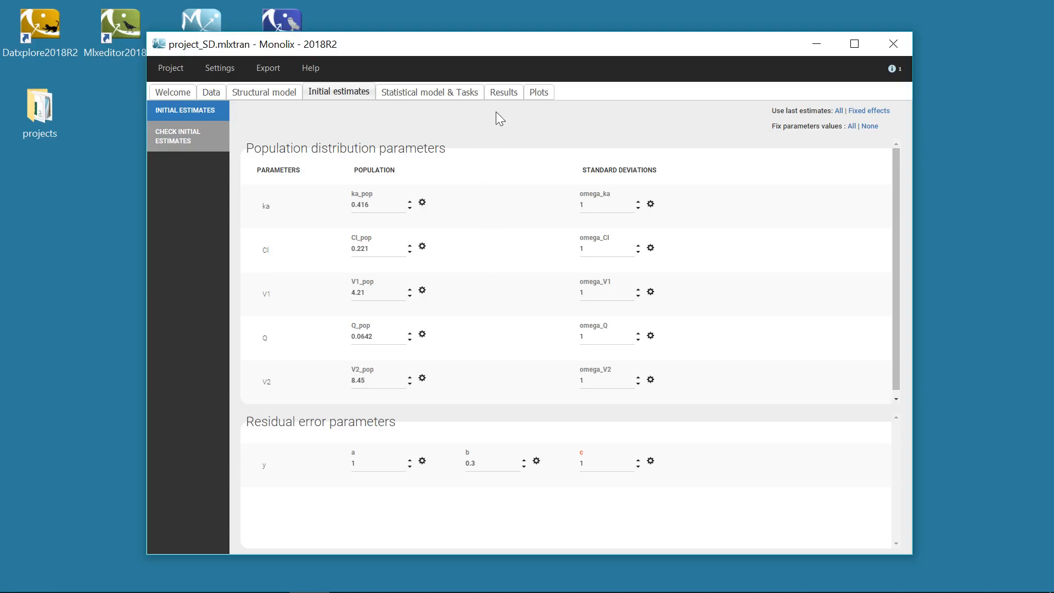
pyautogui.click(503, 93)
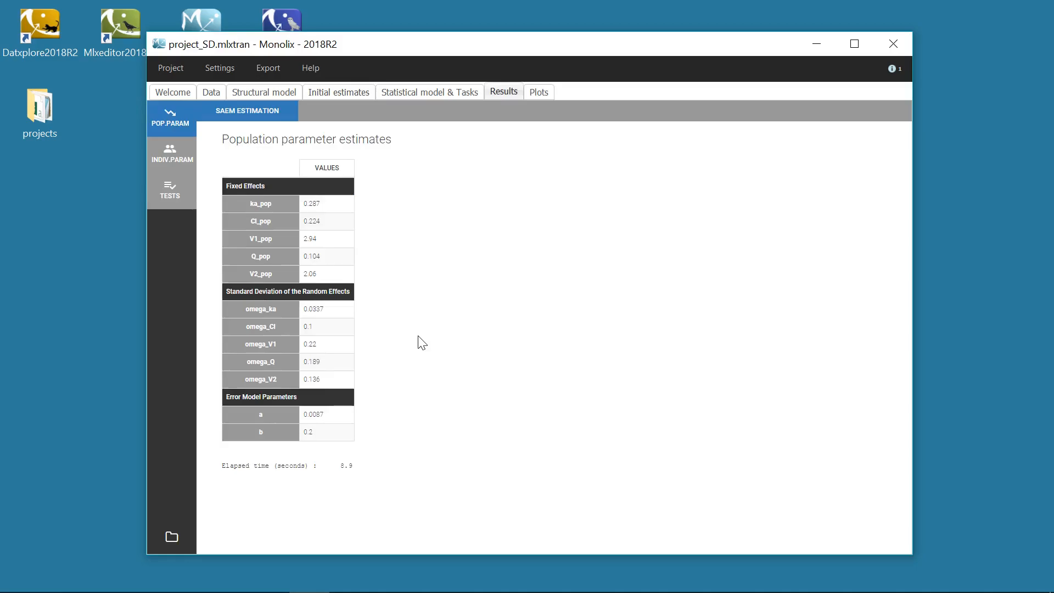
pyautogui.click(339, 97)
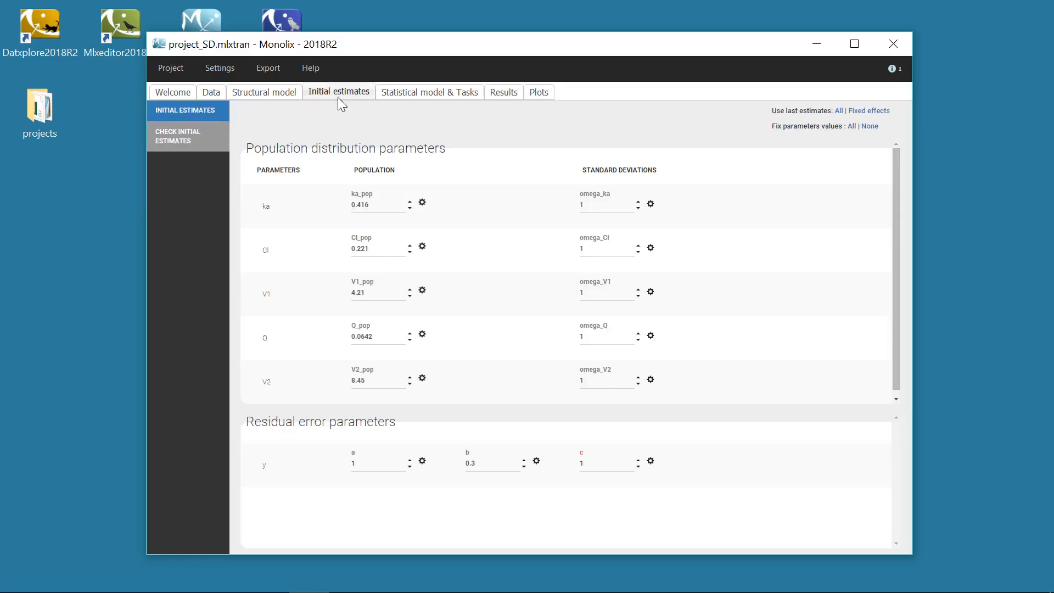
pyautogui.click(840, 113)
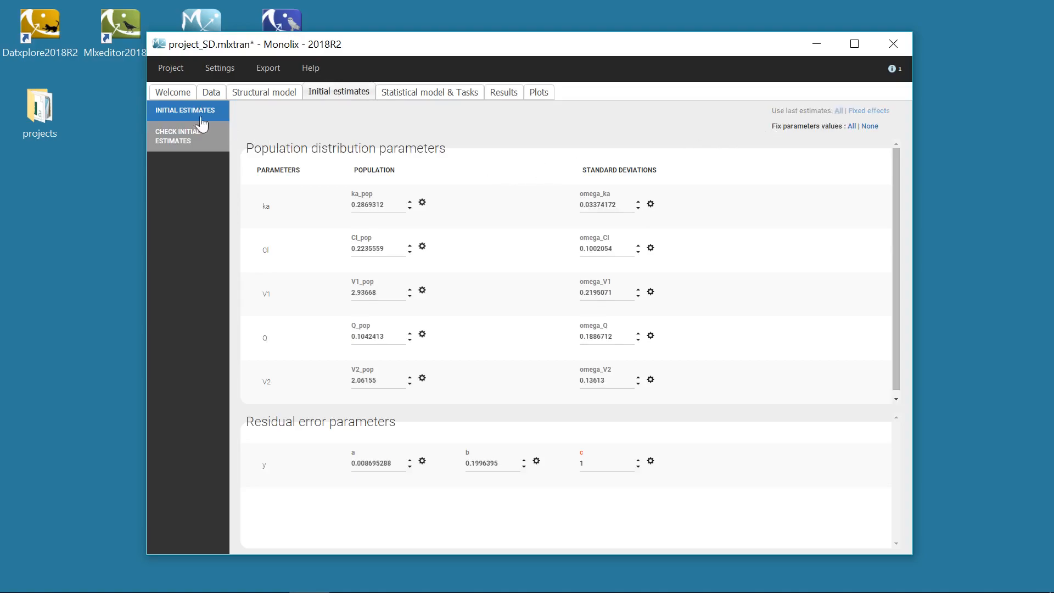
# Step: Save the project under the new name project_SD_last_estimates.mlxtran in the projects folder
pyautogui.click(173, 68)
pyautogui.click(187, 159)
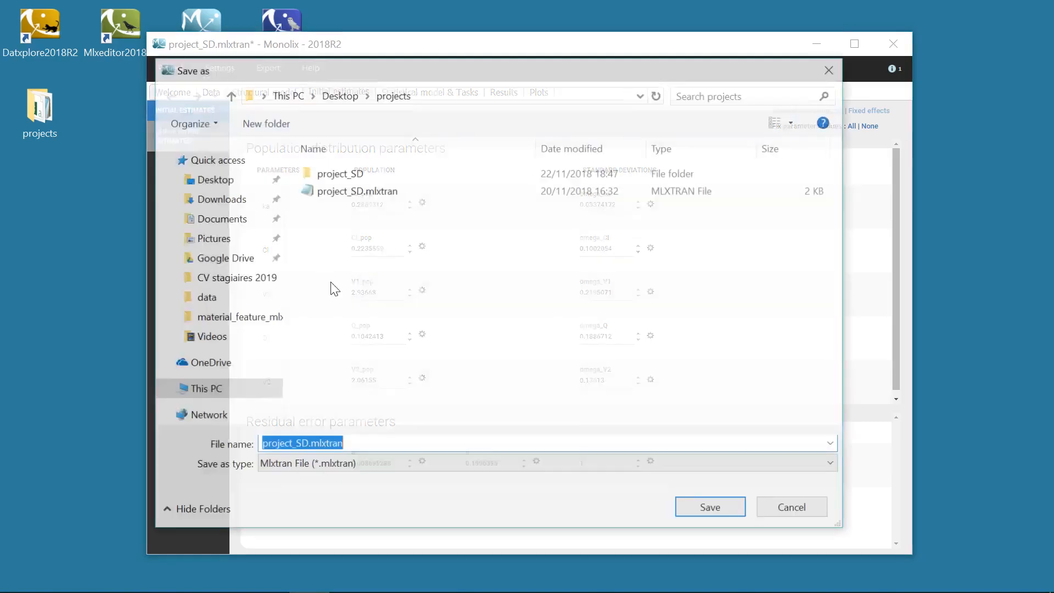
pyautogui.click(307, 444)
pyautogui.write('_last_estimates')
pyautogui.press('Return')
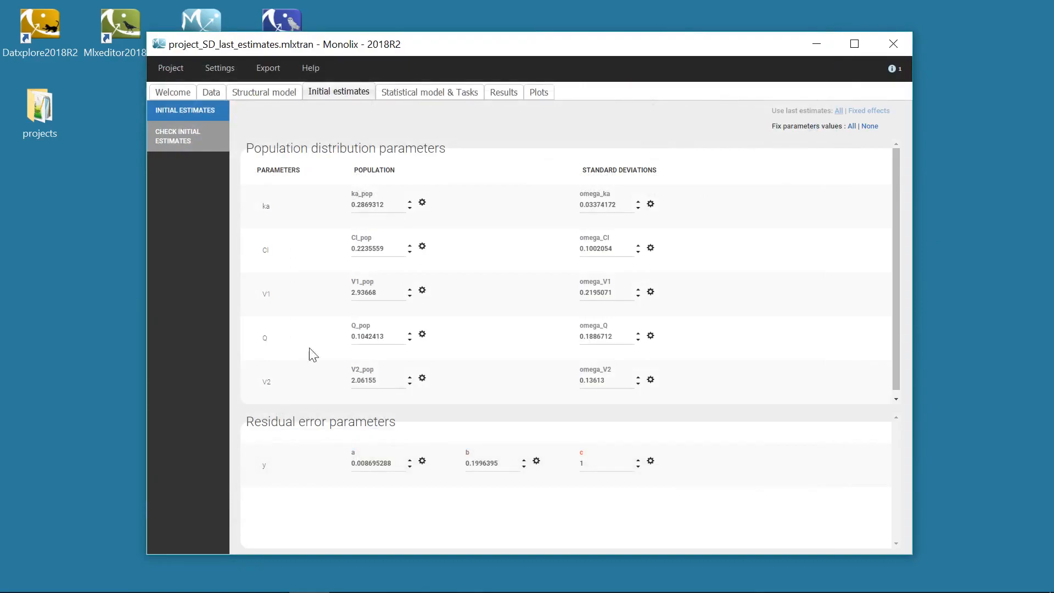
# Step: Export the project to Mlxplore and set the simulation grid step to 0.1
pyautogui.click(268, 67)
pyautogui.click(308, 89)
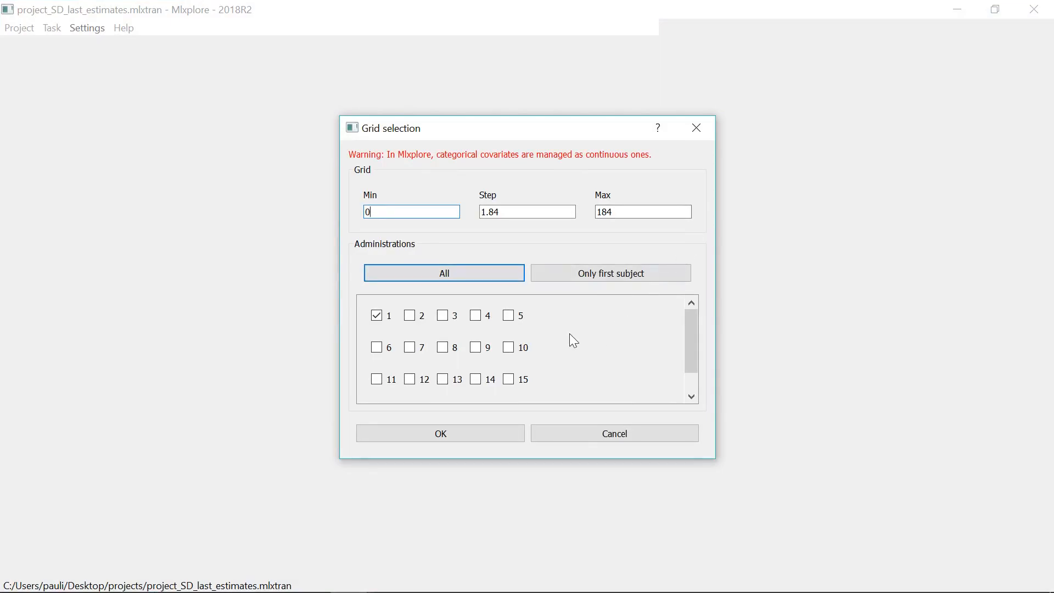
pyautogui.moveTo(500, 213); pyautogui.dragTo(466, 220)
pyautogui.write('0.1')
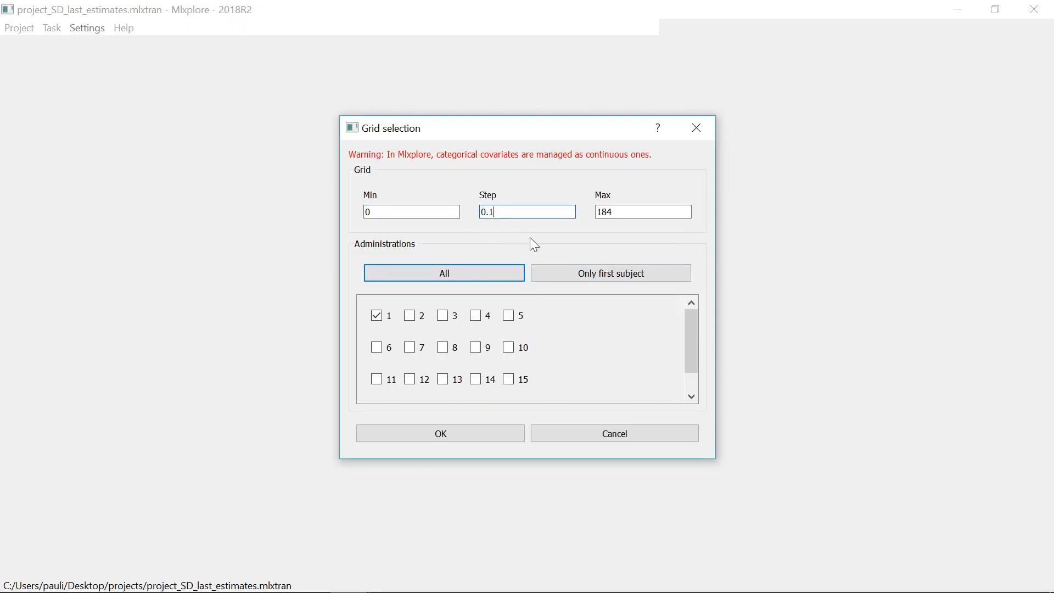
pyautogui.click(588, 334)
# Step: Include the administration of subject 20 alongside subject 1, generate the Mlxplore project and maximize its window
pyautogui.moveTo(387, 318)
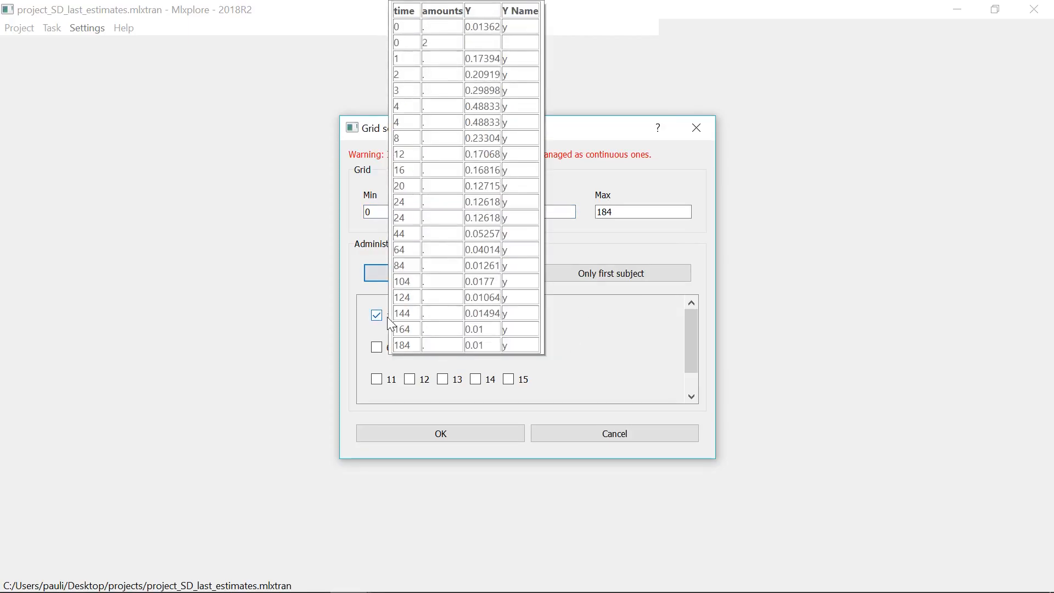
pyautogui.scroll(-1, 571, 357)
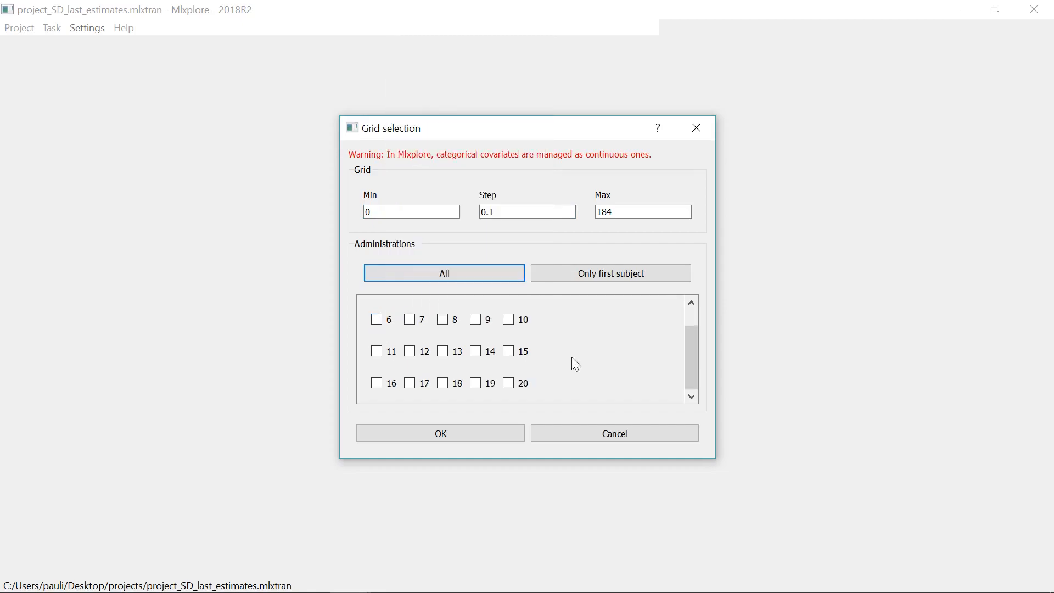
pyautogui.moveTo(529, 389)
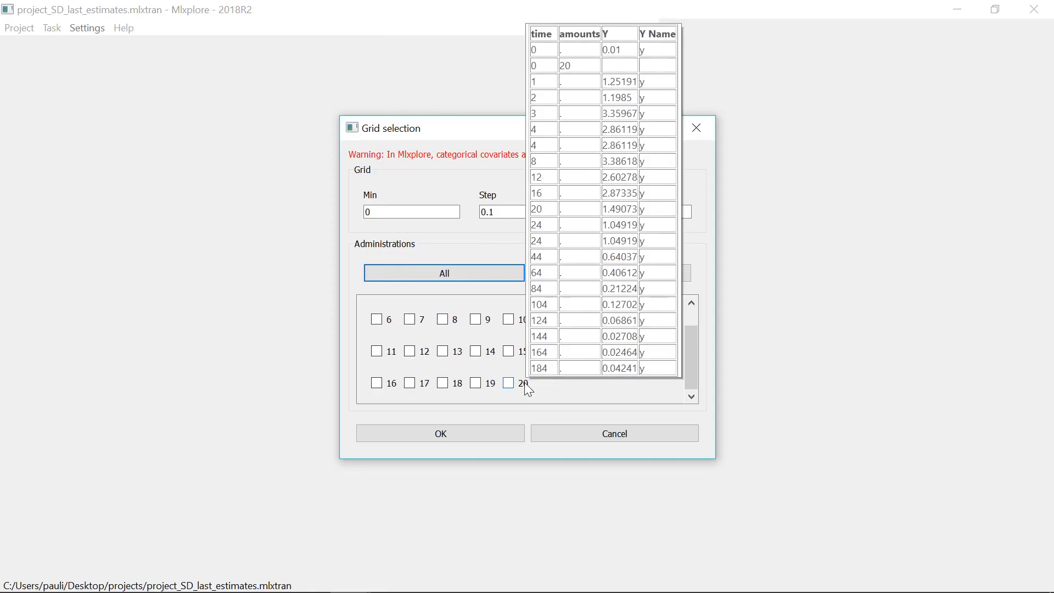
pyautogui.click(512, 384)
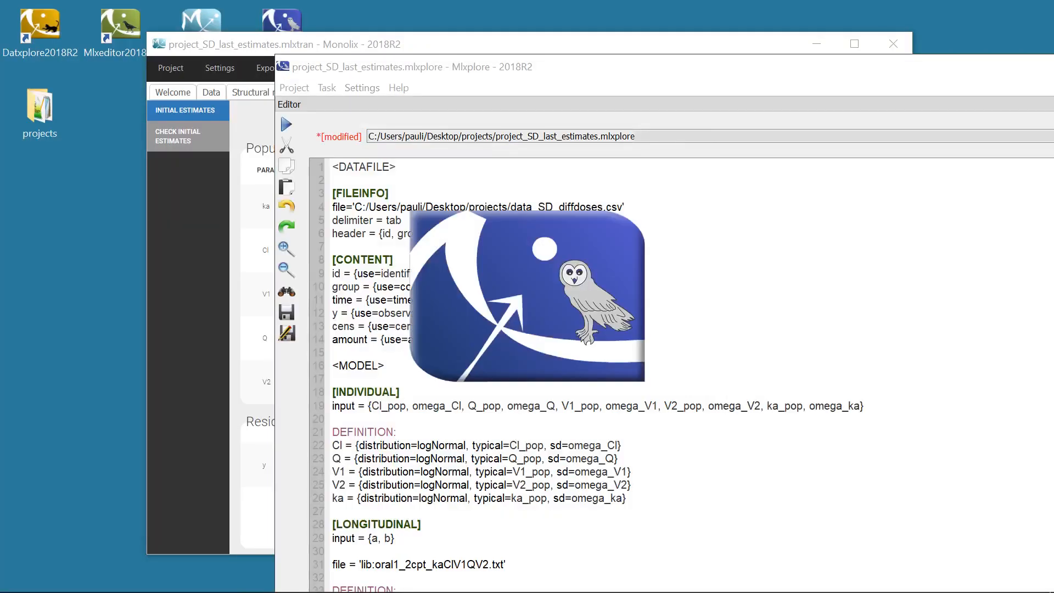
pyautogui.moveTo(706, 75); pyautogui.dragTo(550, 63)
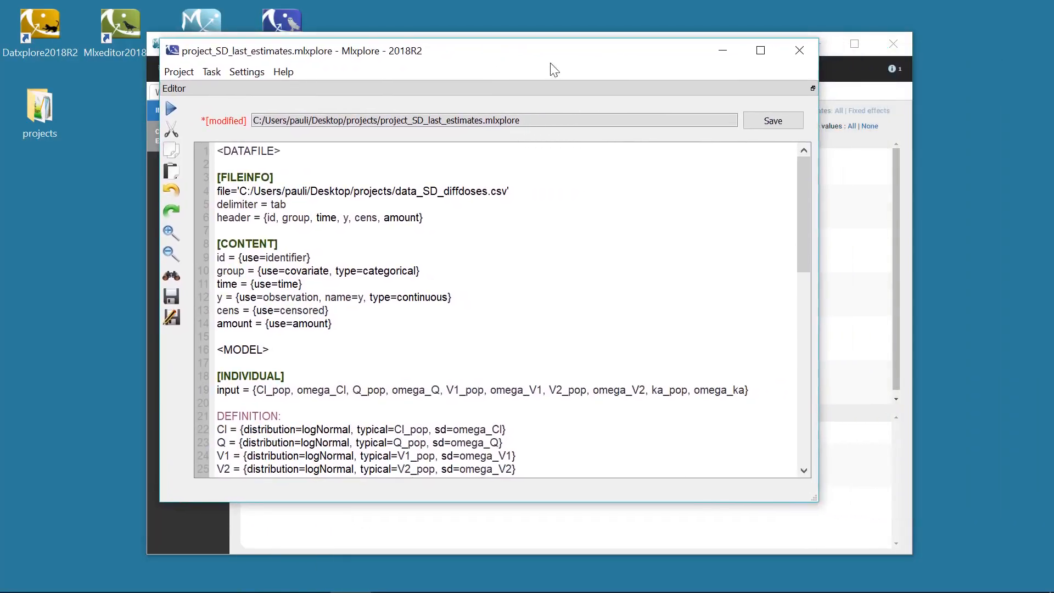
pyautogui.click(760, 51)
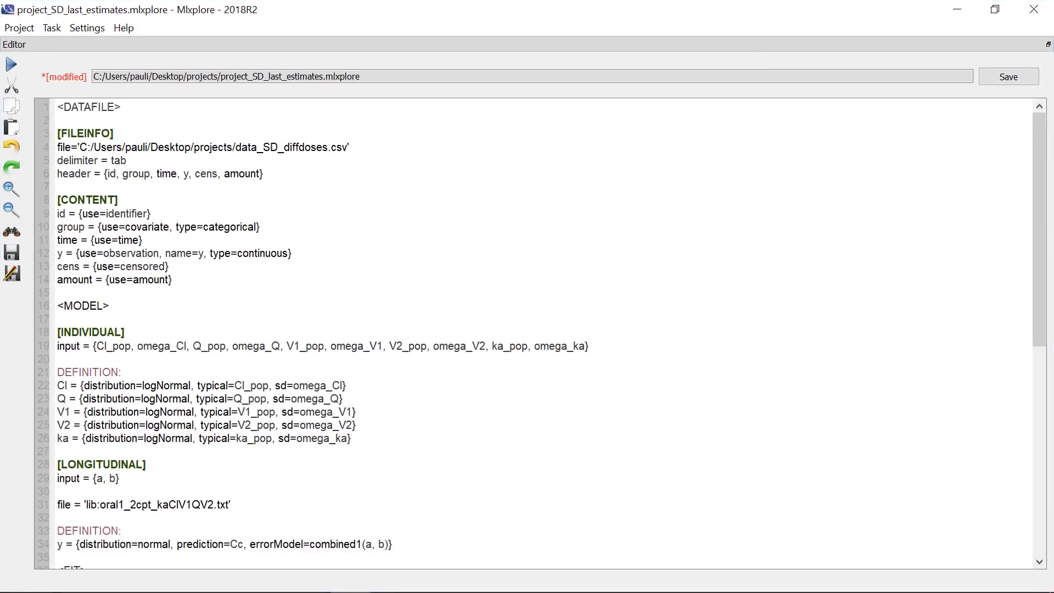
# Step: Examine the script's data file description, individual parameter distributions, structural model file reference and residual error model definition
pyautogui.click(576, 247)
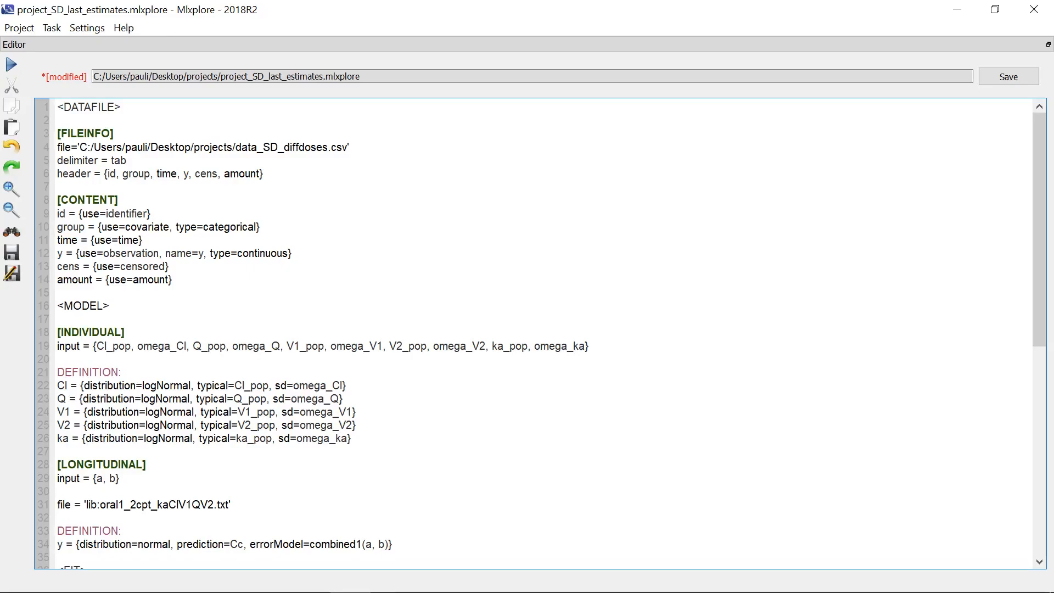
pyautogui.hotkey('ctrl', 'shift', 'Home')
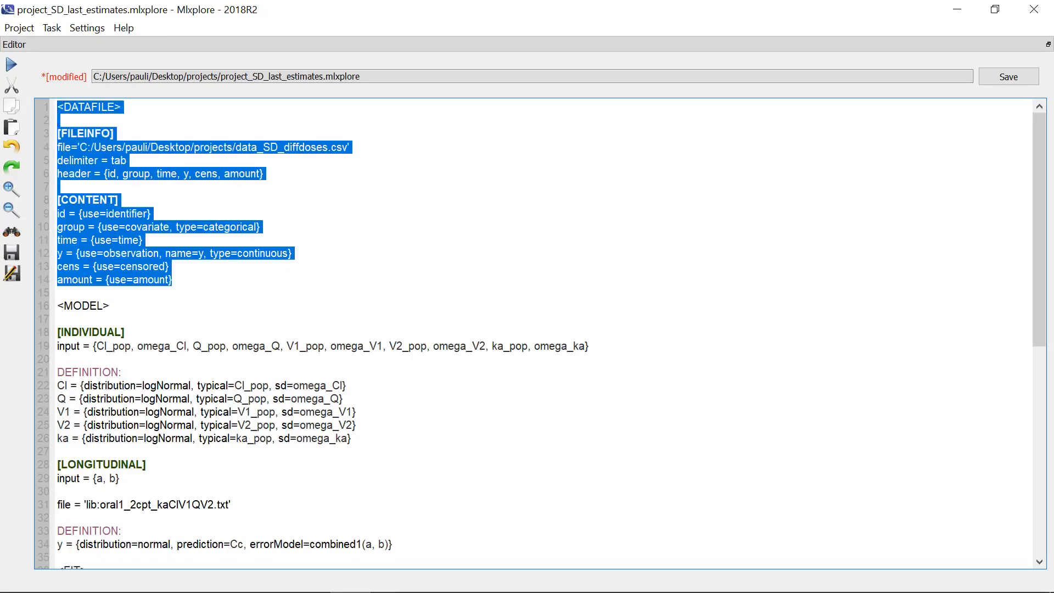
pyautogui.press('Right')
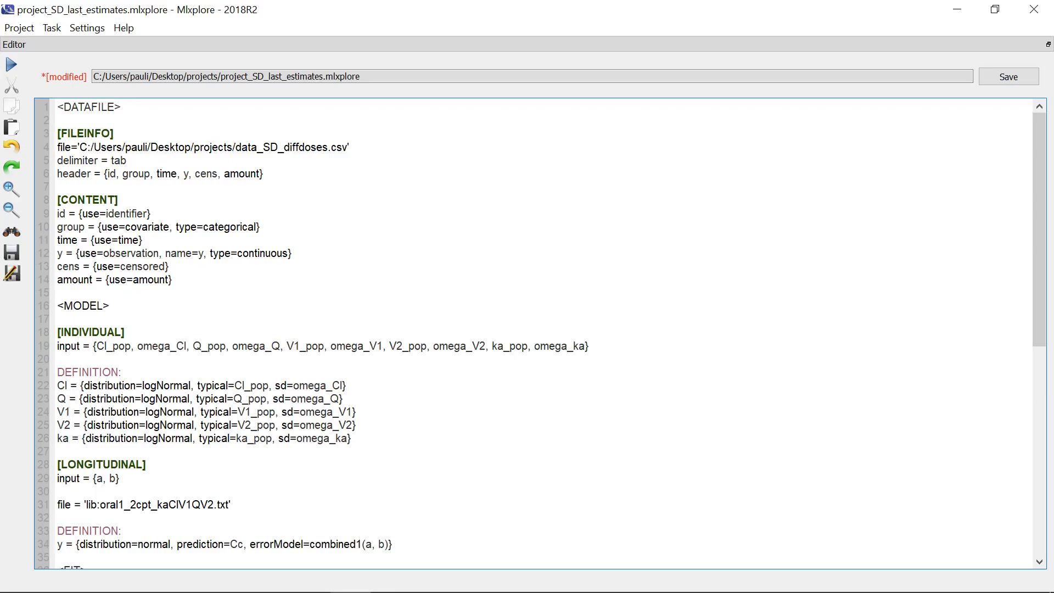
pyautogui.hotkey('shift', 'Up')
pyautogui.hotkey('shift', 'Up')
pyautogui.hotkey('shift', 'Up')
pyautogui.hotkey('shift', 'Up')
pyautogui.hotkey('shift', 'Up')
pyautogui.hotkey('shift', 'Up')
pyautogui.hotkey('shift', 'Up')
pyautogui.hotkey('shift', 'Up')
pyautogui.hotkey('shift', 'Home')
pyautogui.press('Right')
pyautogui.moveTo(232, 505); pyautogui.dragTo(57, 504)
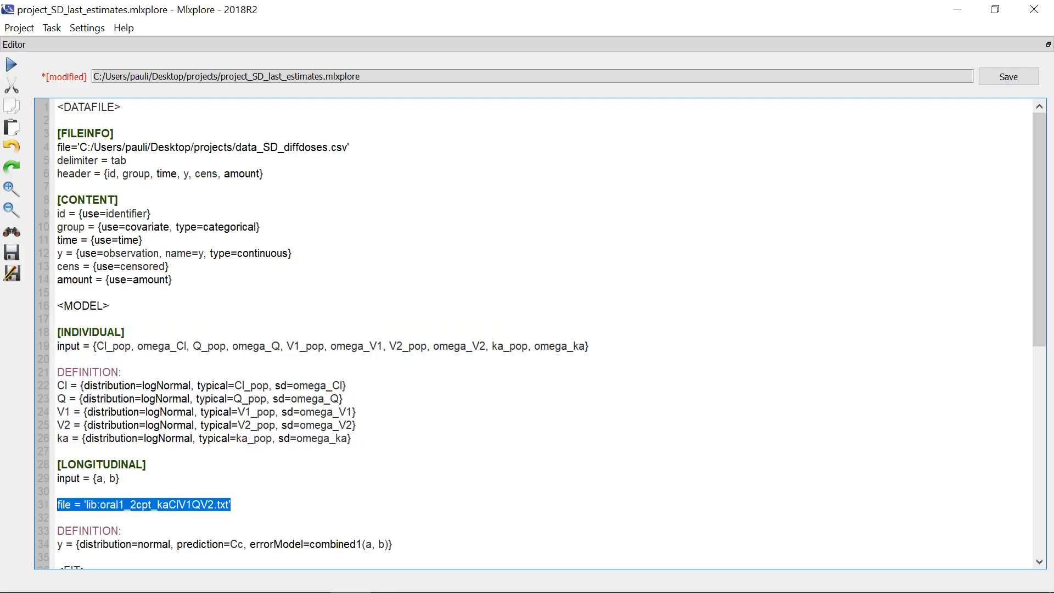
pyautogui.press('Right')
pyautogui.moveTo(393, 544); pyautogui.dragTo(57, 544)
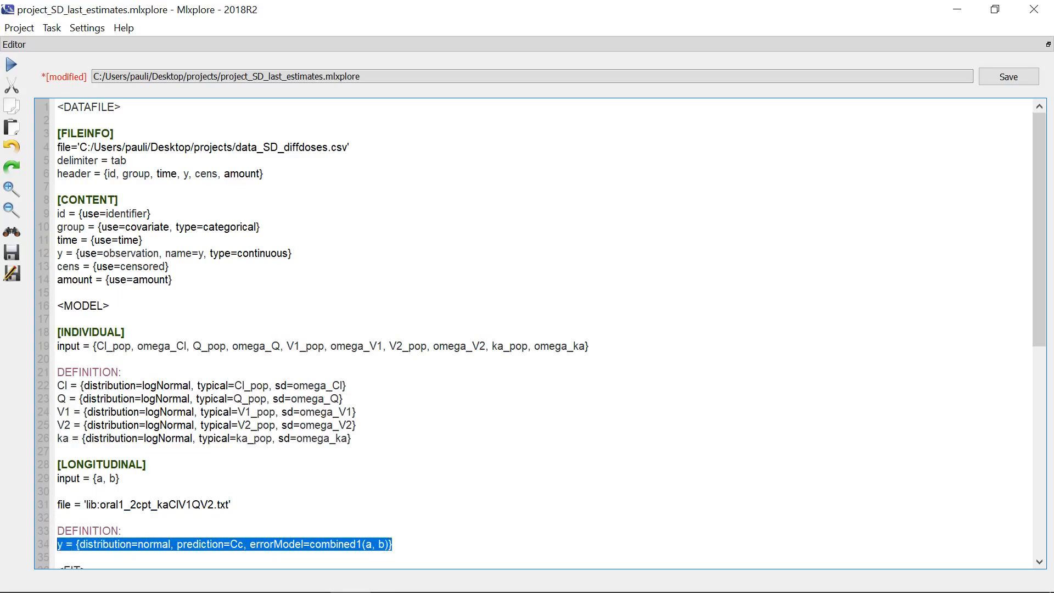
pyautogui.press('Right')
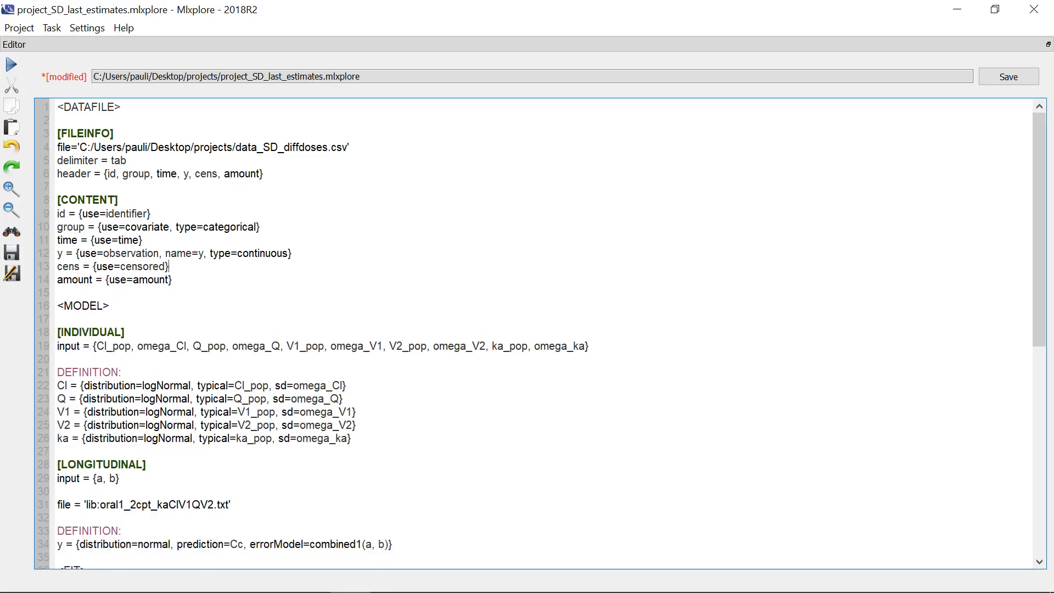
# Step: Examine the script's parameter values, design and output sections, including the time and amount of each administration
pyautogui.scroll(-11, 538, 333)
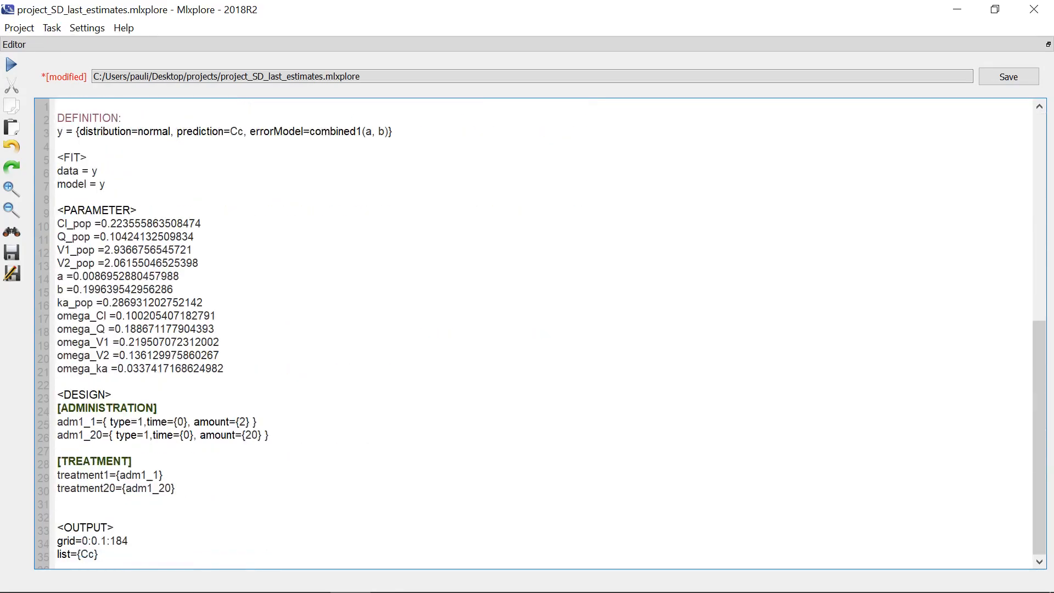
pyautogui.moveTo(223, 368); pyautogui.dragTo(57, 223)
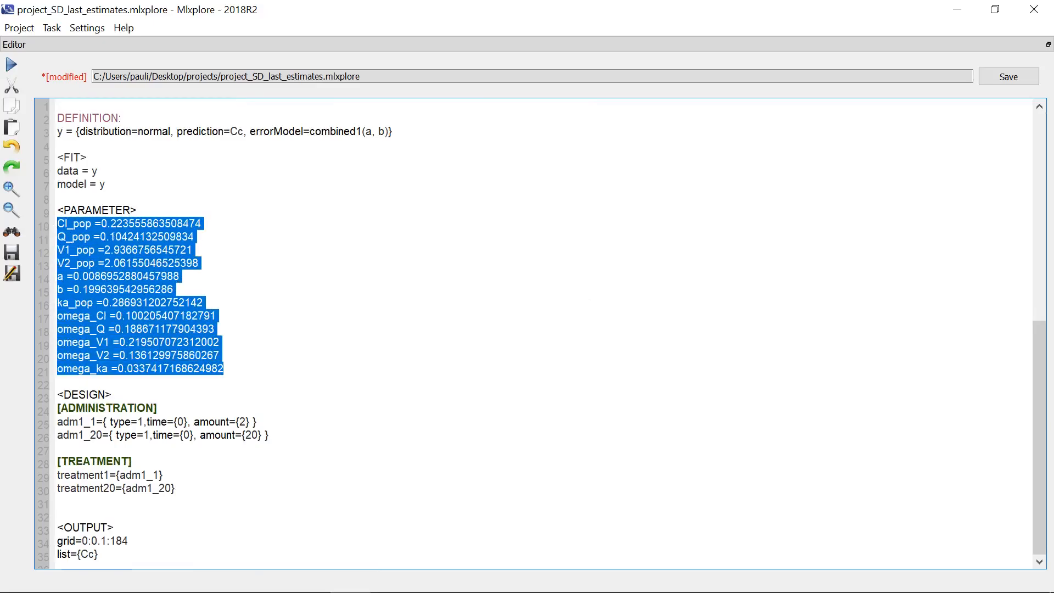
pyautogui.click(174, 290)
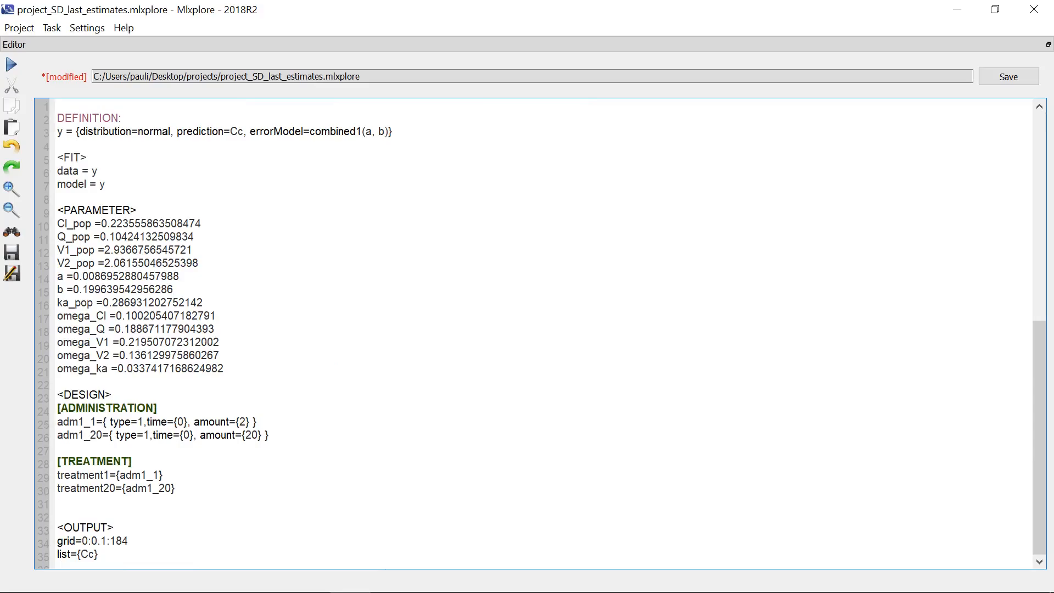
pyautogui.moveTo(99, 555); pyautogui.dragTo(57, 394)
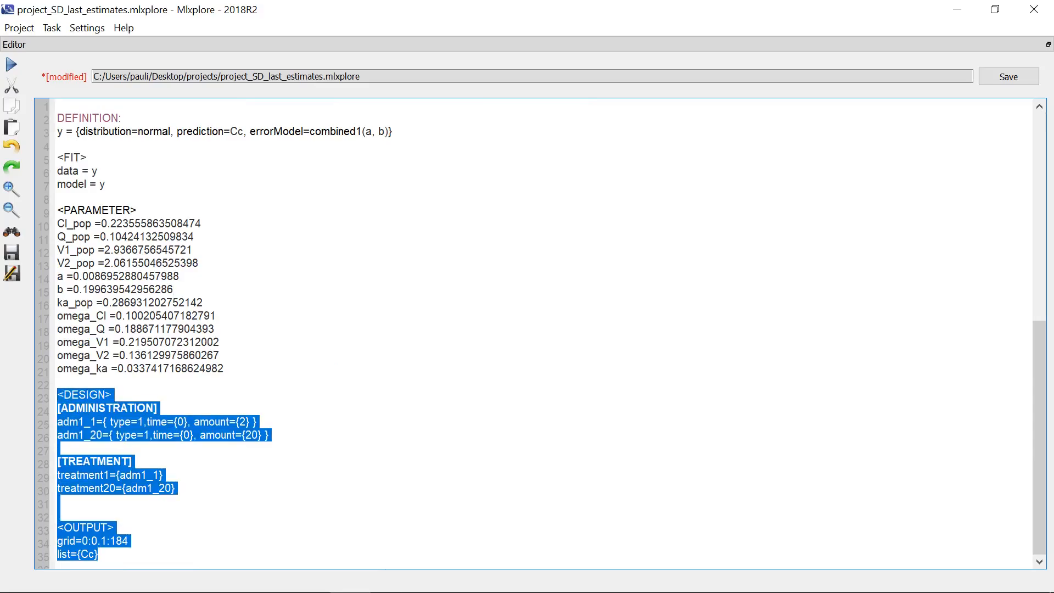
pyautogui.click(58, 501)
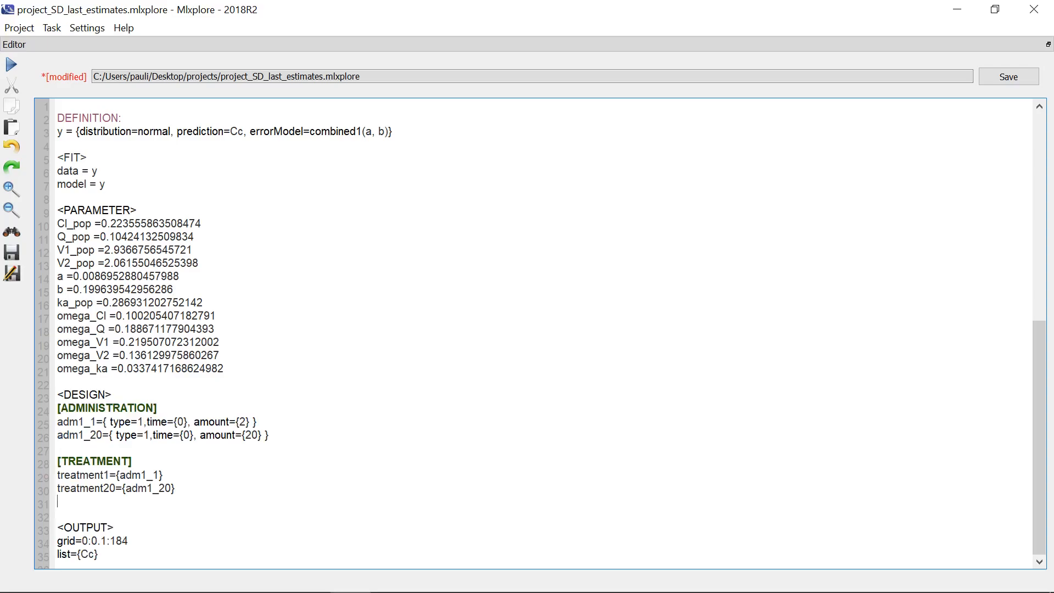
pyautogui.moveTo(176, 488); pyautogui.dragTo(57, 475)
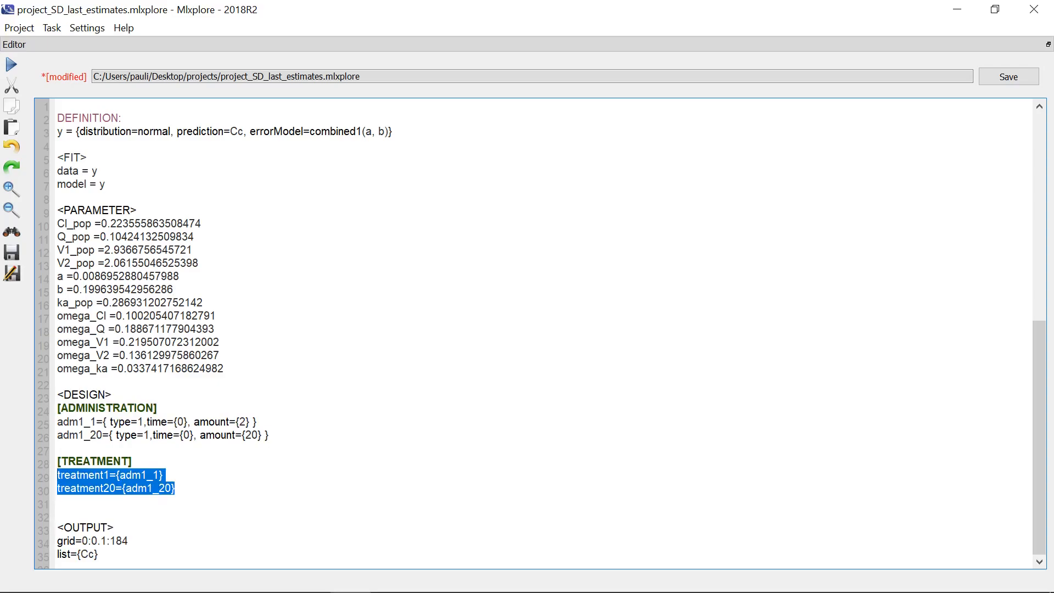
pyautogui.click(58, 501)
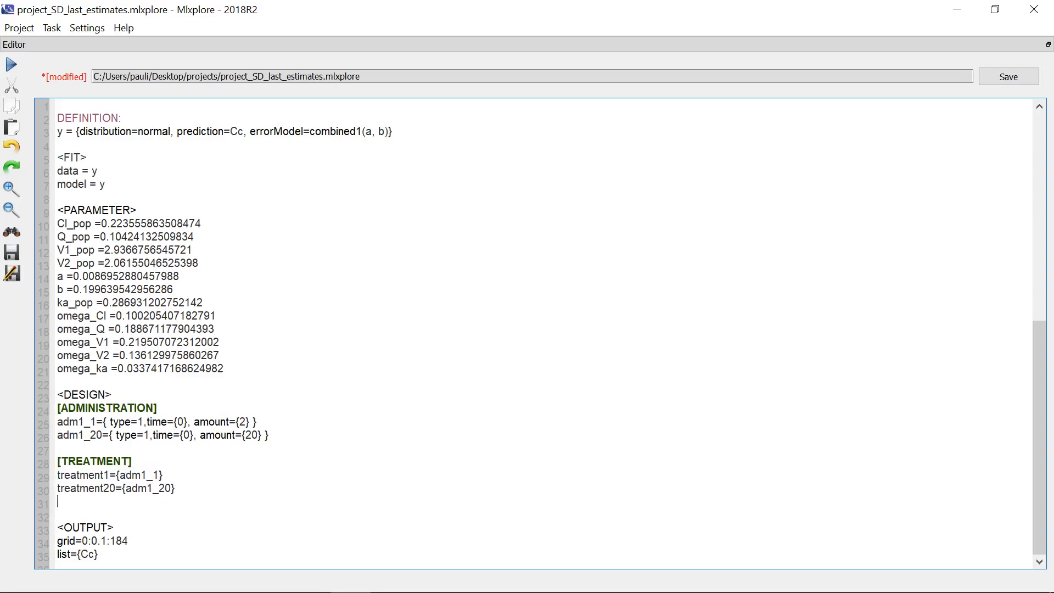
pyautogui.doubleClick(243, 422)
pyautogui.click(245, 422)
pyautogui.moveTo(96, 422); pyautogui.dragTo(90, 421)
pyautogui.moveTo(258, 435); pyautogui.dragTo(245, 435)
pyautogui.moveTo(90, 435); pyautogui.dragTo(102, 435)
pyautogui.click(270, 435)
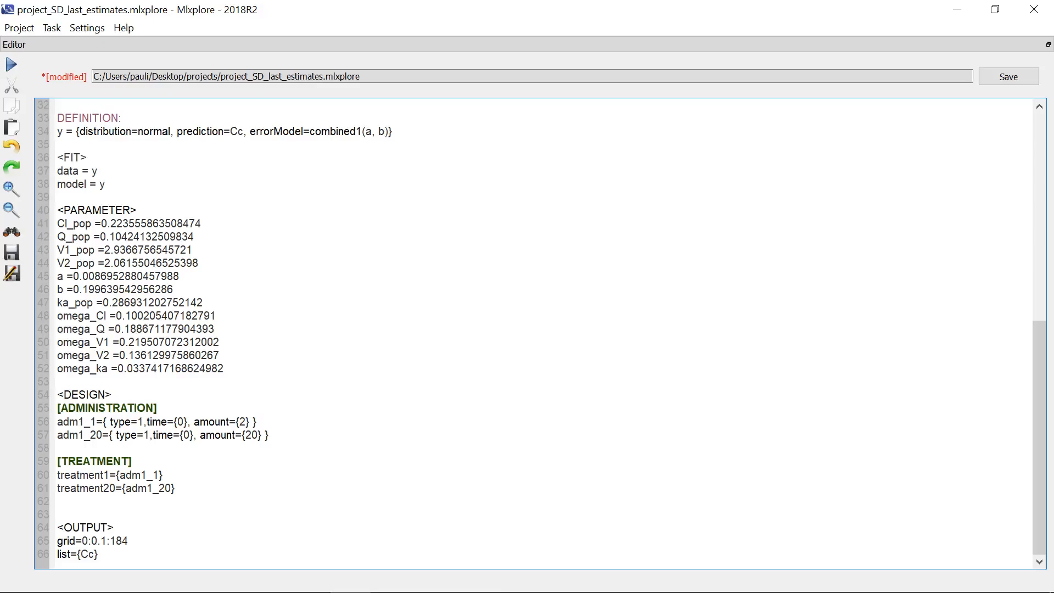
# Step: Set the dosing times of both administrations, adm1_1 and adm1_20, to 0:24:200
pyautogui.moveTo(173, 422); pyautogui.dragTo(188, 422)
pyautogui.press('BackSpace')
pyautogui.write('0:')
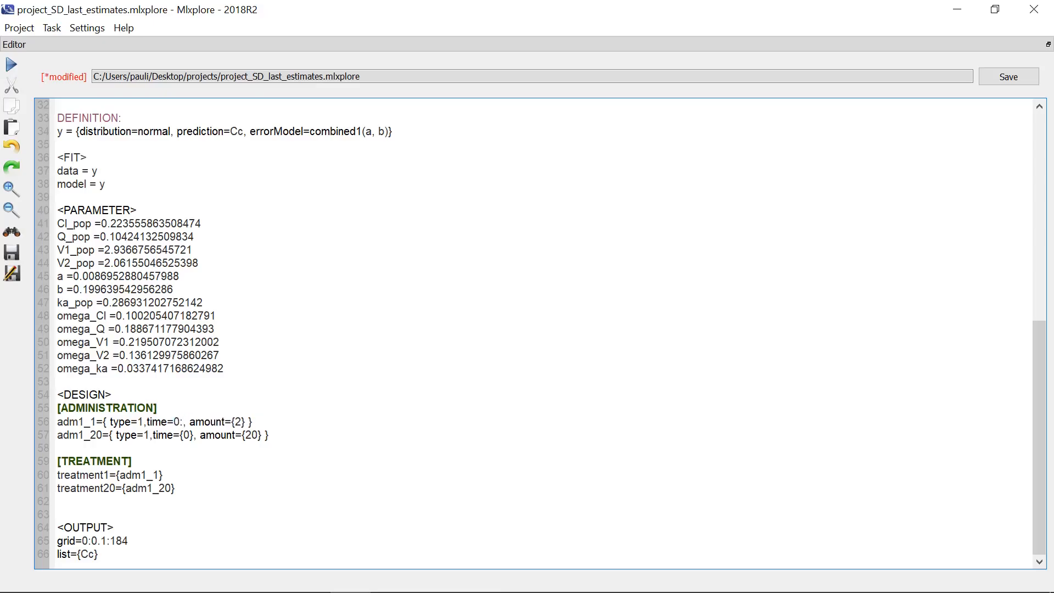
pyautogui.write('24:')
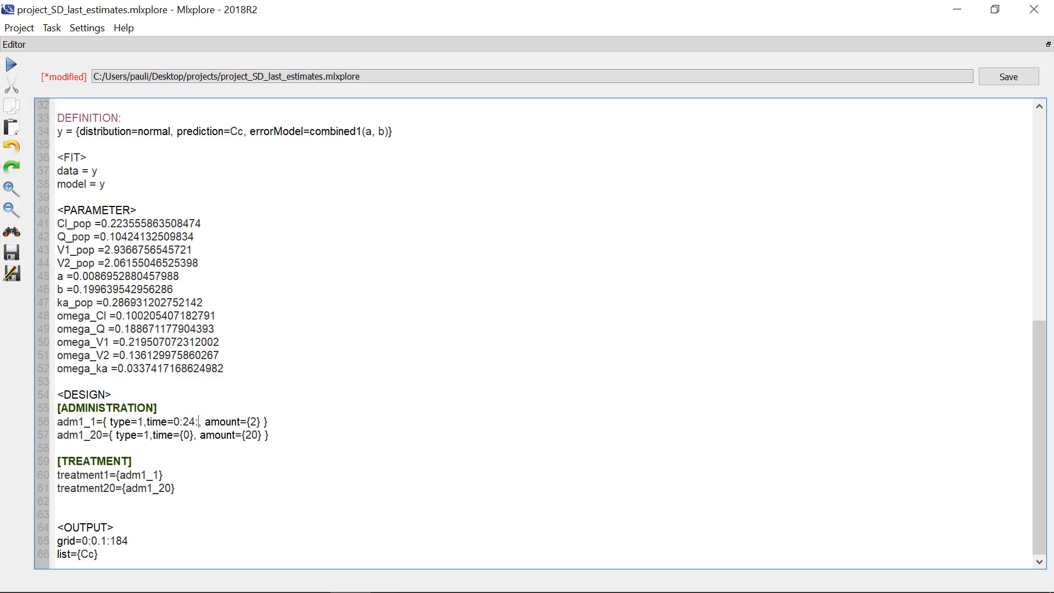
pyautogui.write('200')
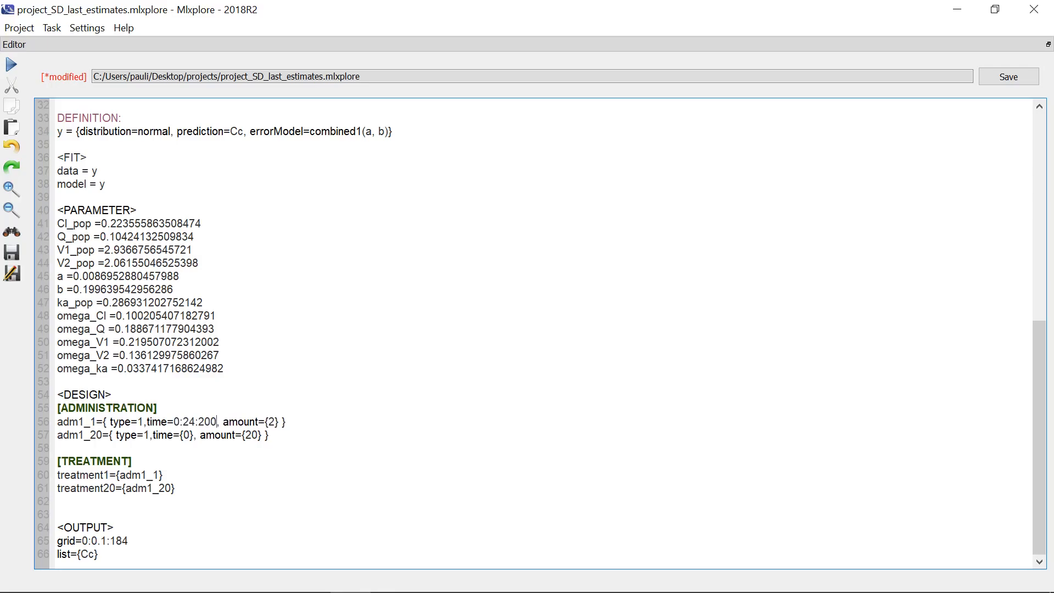
pyautogui.moveTo(173, 421); pyautogui.dragTo(195, 435)
pyautogui.hotkey('ctrl', 'c')
pyautogui.hotkey('ctrl', 'v')
pyautogui.click(298, 435)
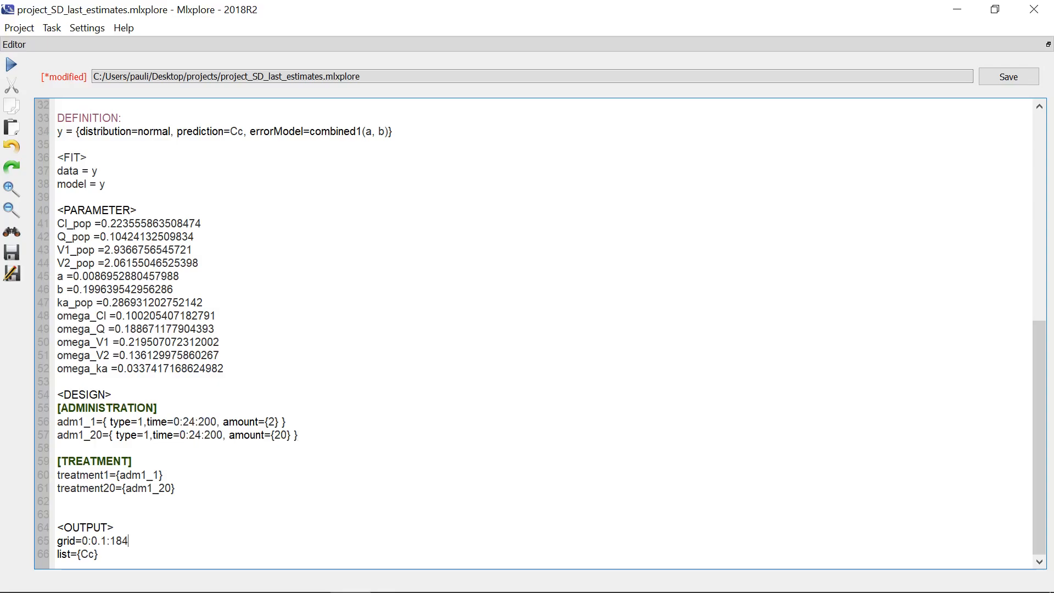
# Step: Extend the output grid's maximum time to 250 and run the project to plot the predictions
pyautogui.moveTo(128, 540); pyautogui.dragTo(109, 540)
pyautogui.write('250')
pyautogui.click(16, 67)
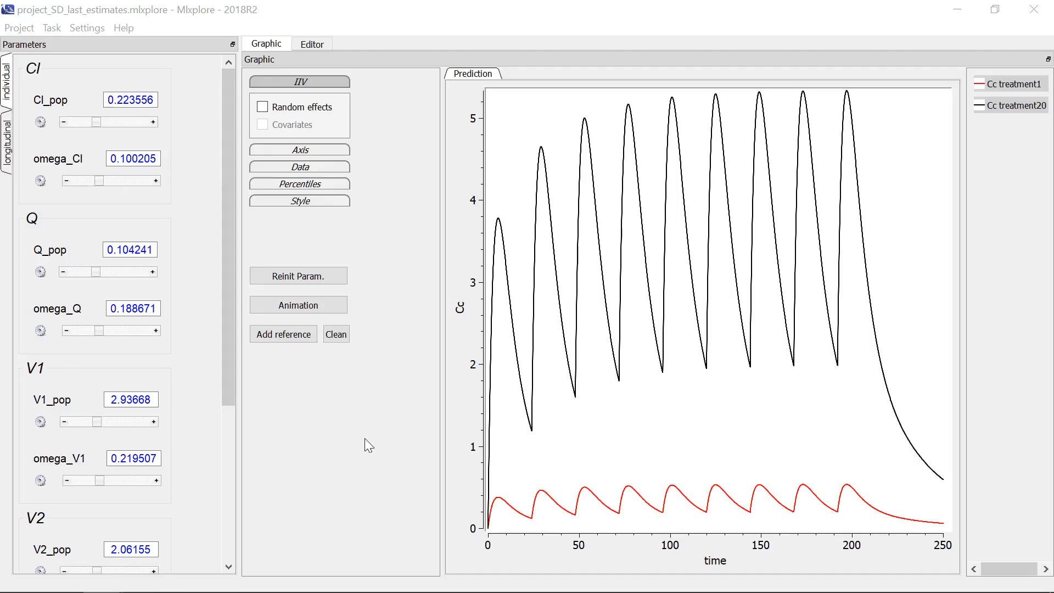
# Step: Enable random effects in the prediction plot and display the median Cc curve for treatment20
pyautogui.click(263, 107)
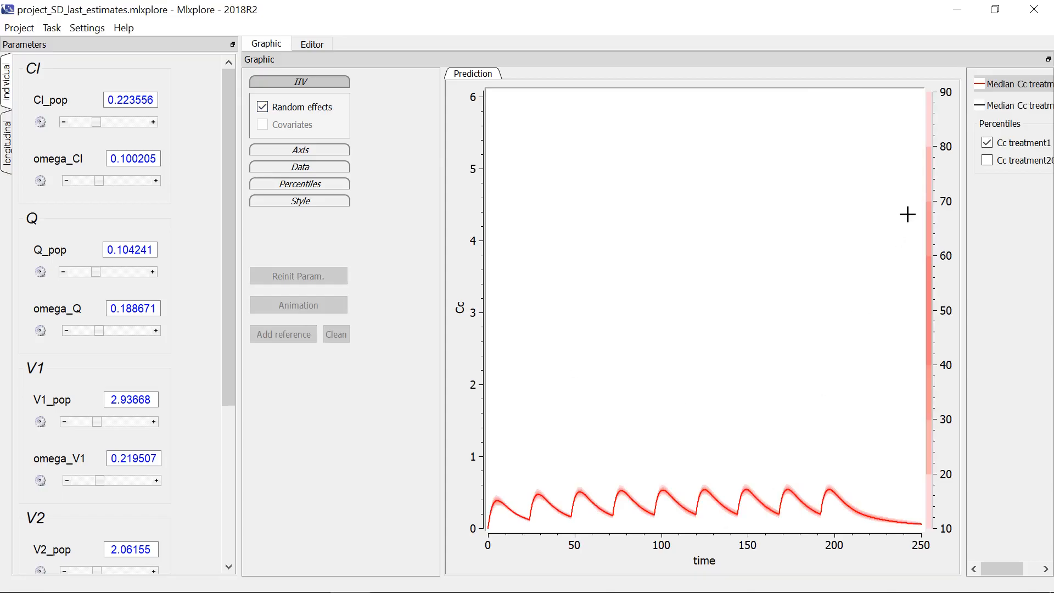
pyautogui.click(1019, 104)
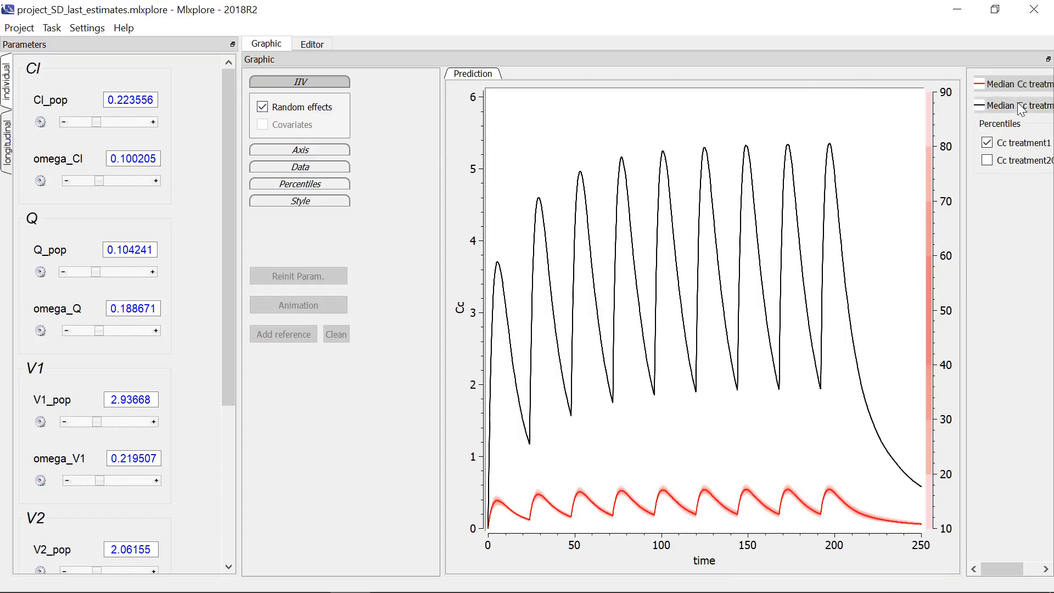
# Step: Display the Cc percentiles for treatment20, review the percentile settings, and overlay the project's observed y data on the Cc prediction
pyautogui.click(1024, 163)
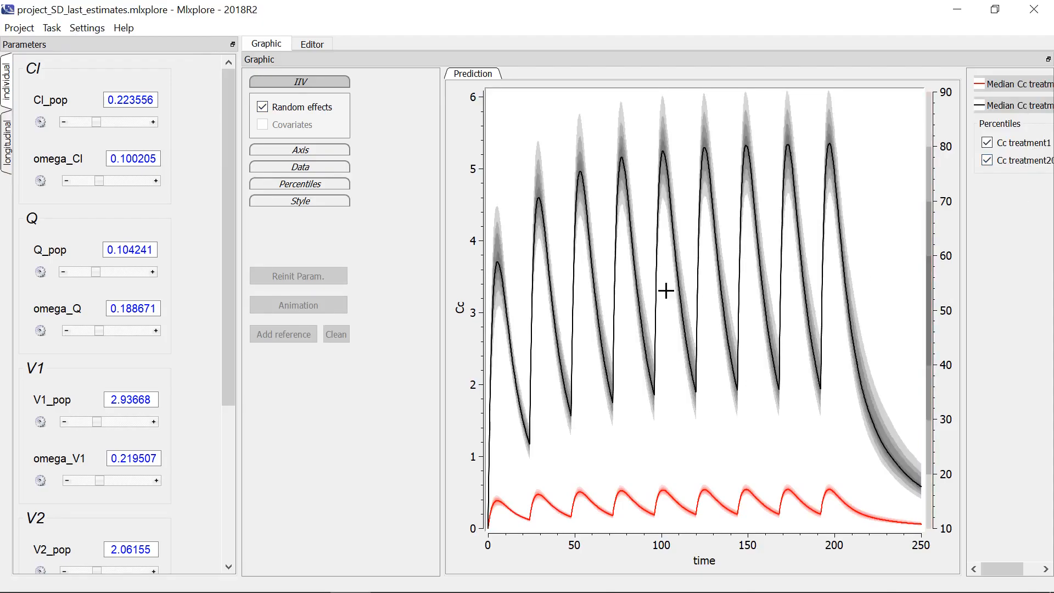
pyautogui.click(315, 184)
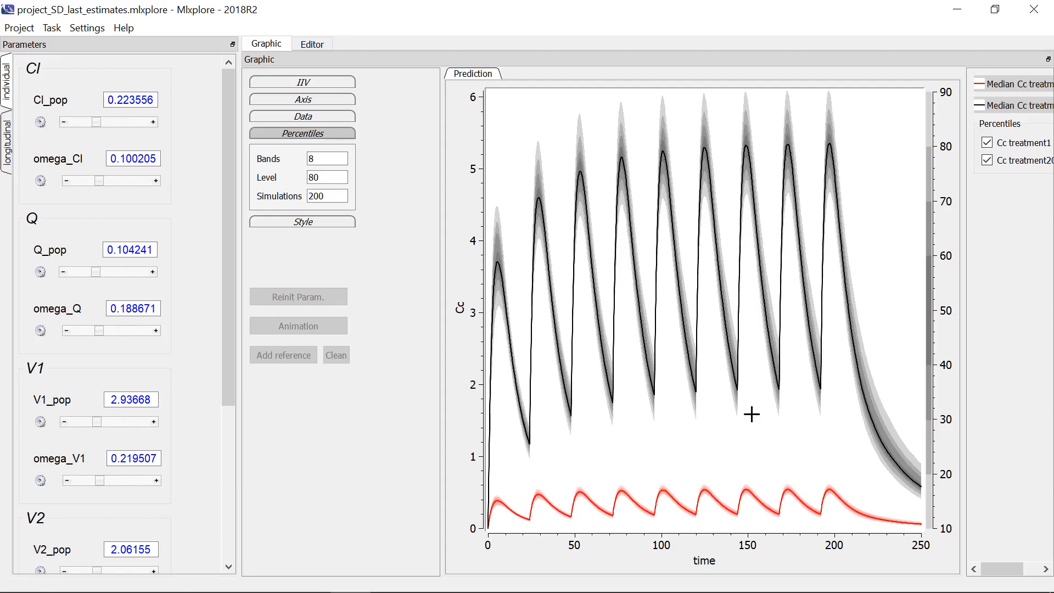
pyautogui.click(321, 116)
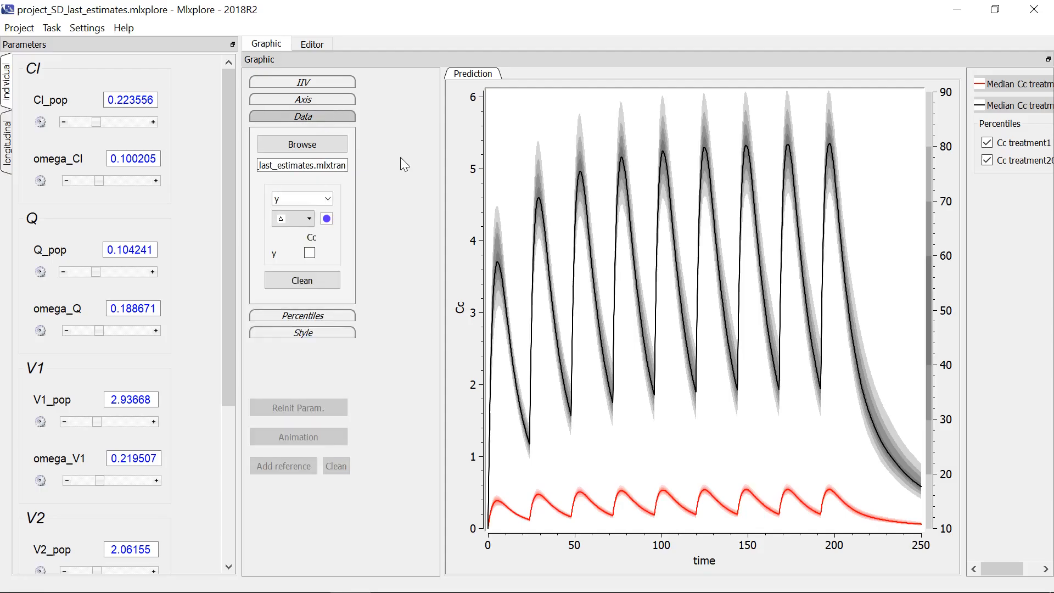
pyautogui.click(310, 254)
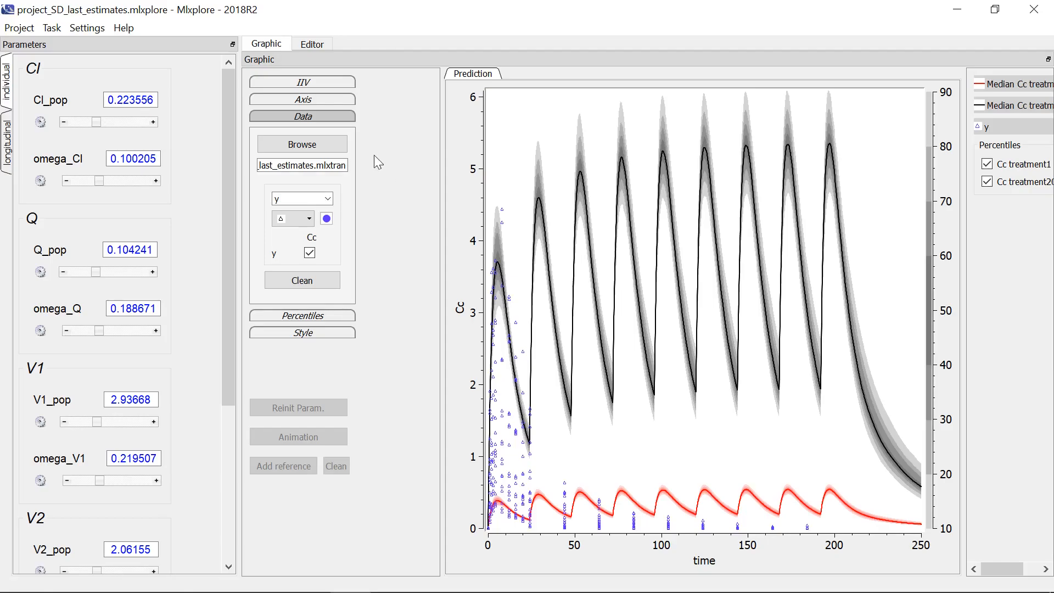
# Step: Load data_MD.csv from the projects folder as the new observed data file for the prediction plot
pyautogui.click(319, 143)
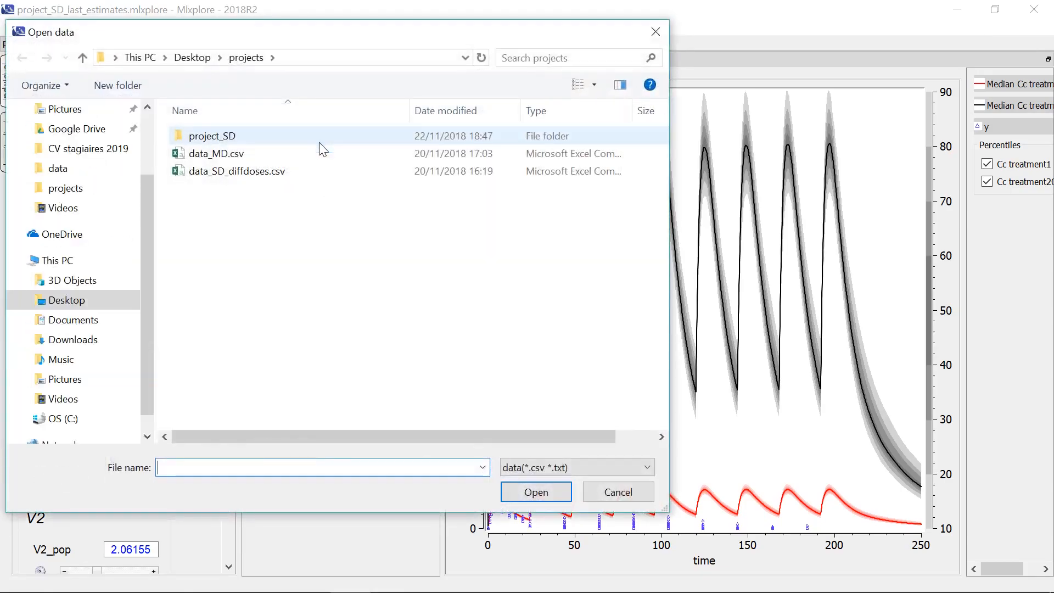
pyautogui.click(217, 153)
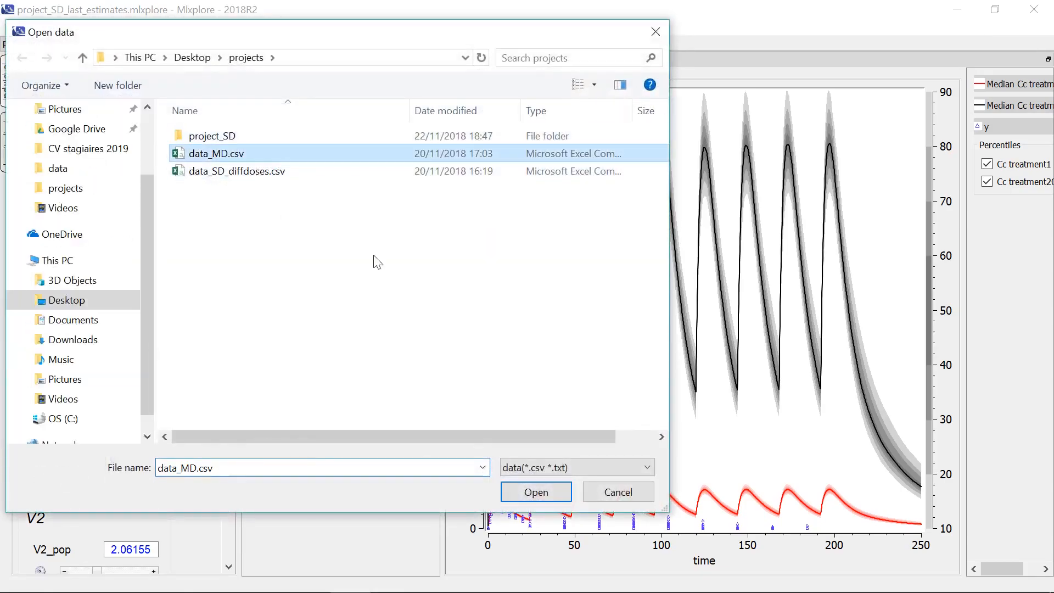
pyautogui.click(536, 492)
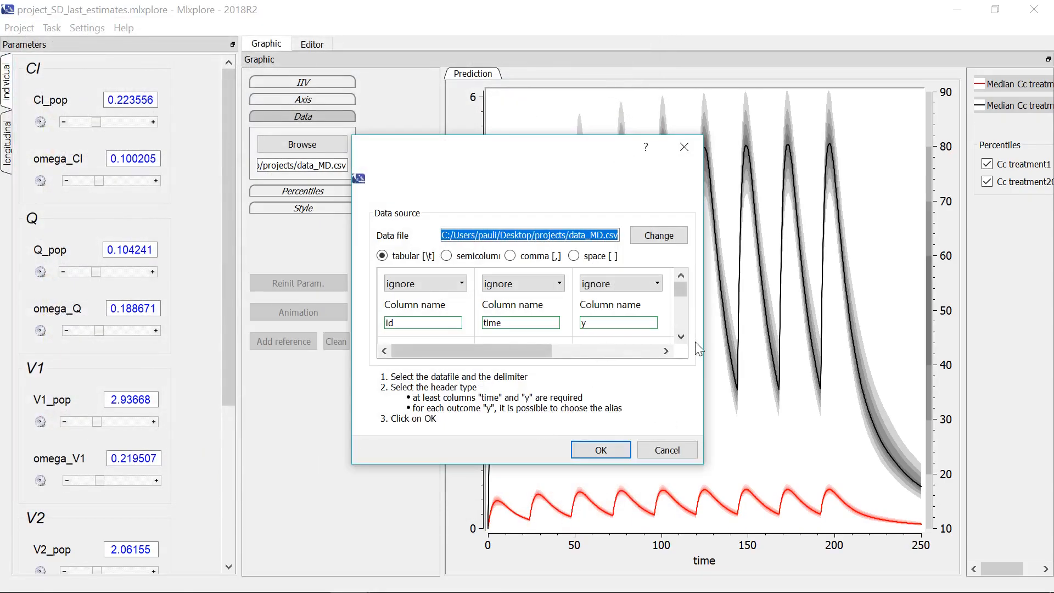
# Step: Assign the time and y header types to the matching data_MD.csv columns and overlay its y observations on the Cc prediction
pyautogui.moveTo(703, 331); pyautogui.dragTo(907, 326)
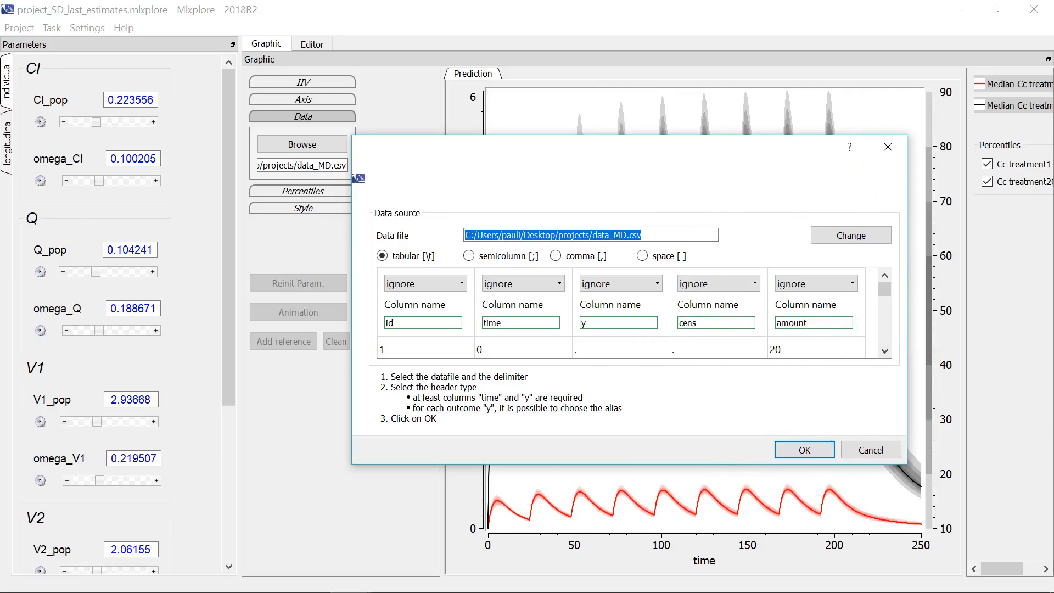
pyautogui.click(564, 281)
pyautogui.click(552, 312)
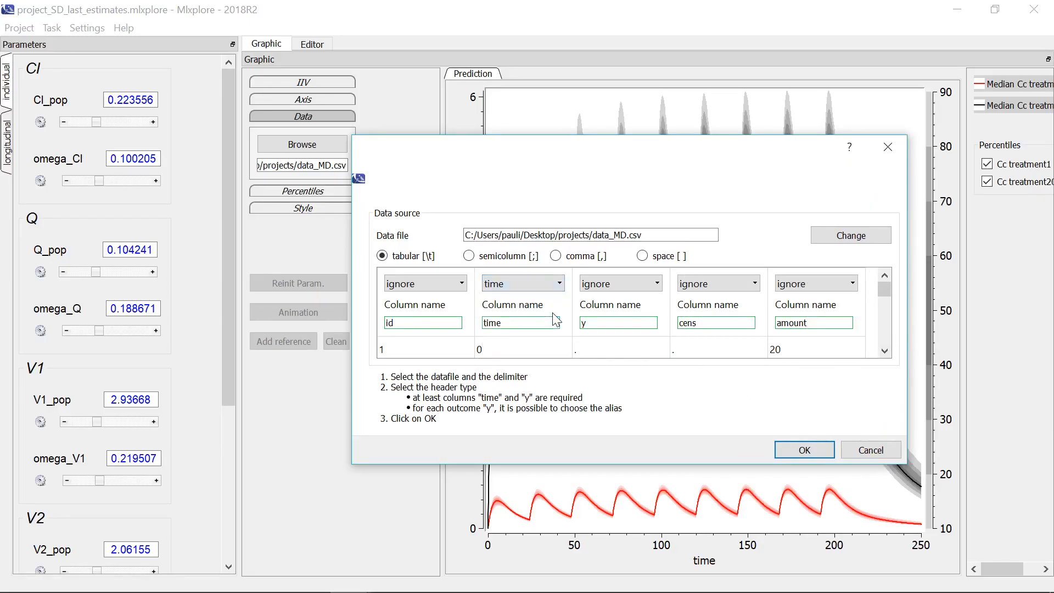
pyautogui.click(651, 281)
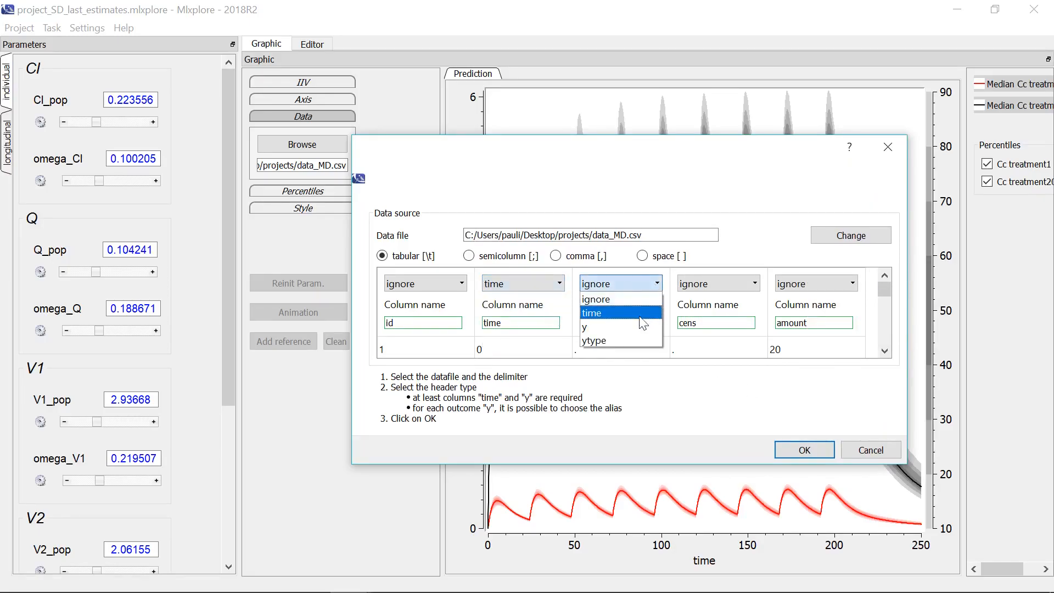
pyautogui.click(638, 327)
pyautogui.click(803, 450)
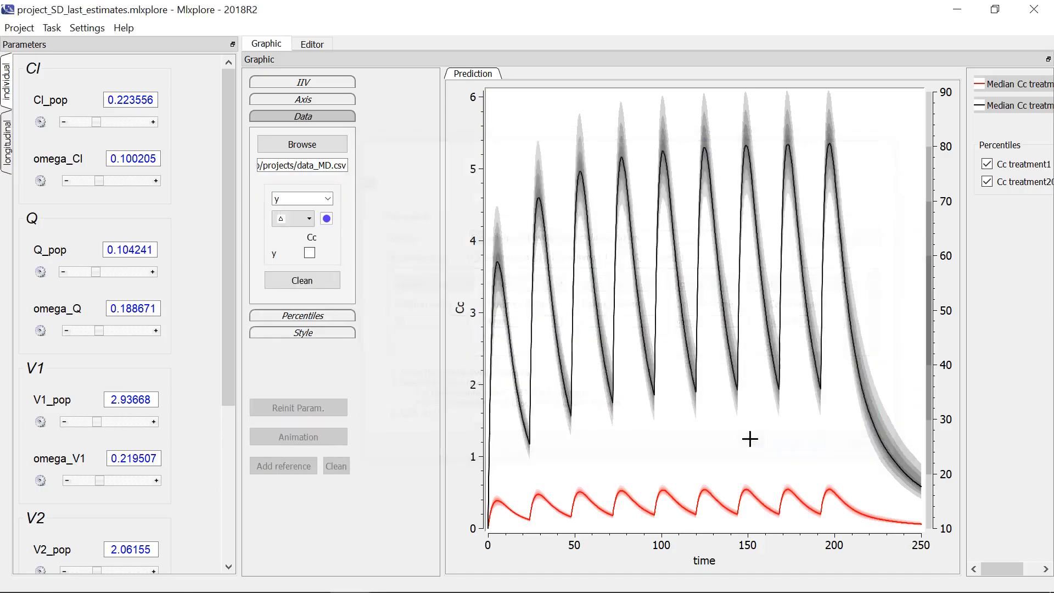
pyautogui.click(310, 253)
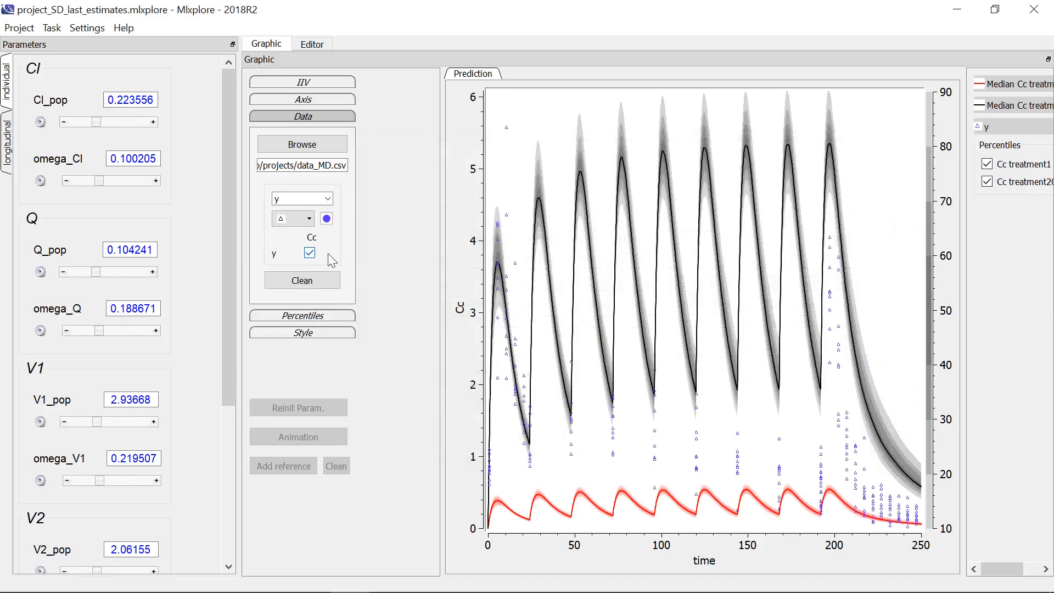